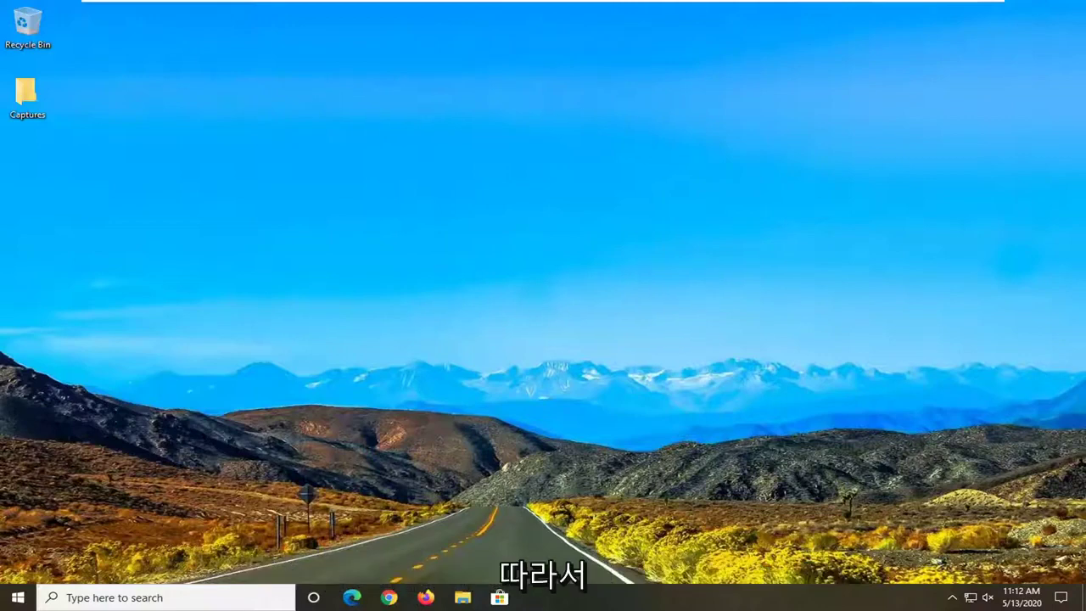
Step: Search for sysdm.cpl and launch it, reaching the Computer Name tab
left_click(19, 597)
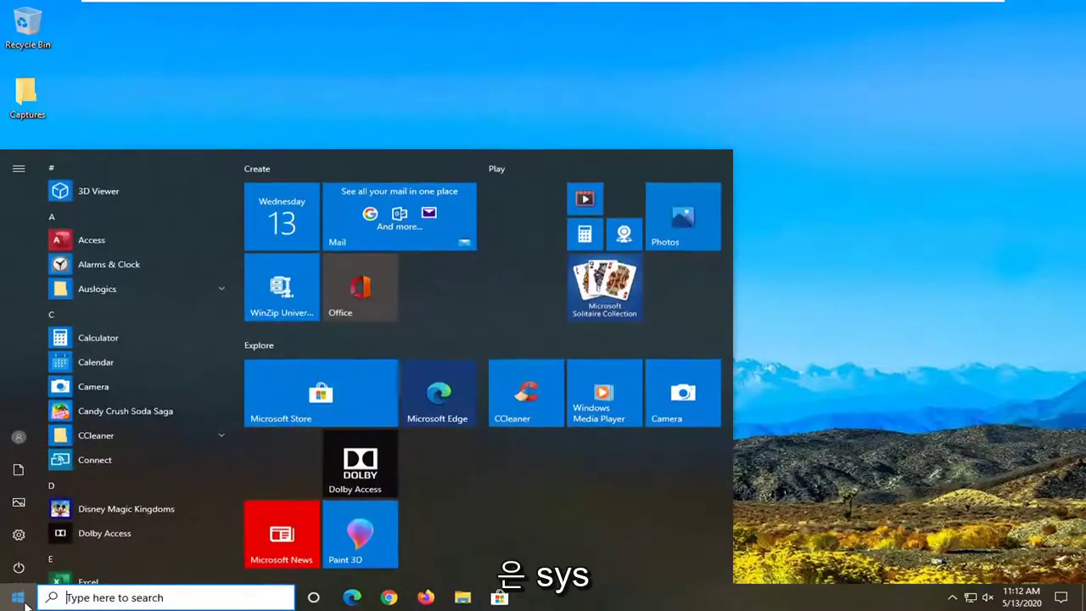
type("sys")
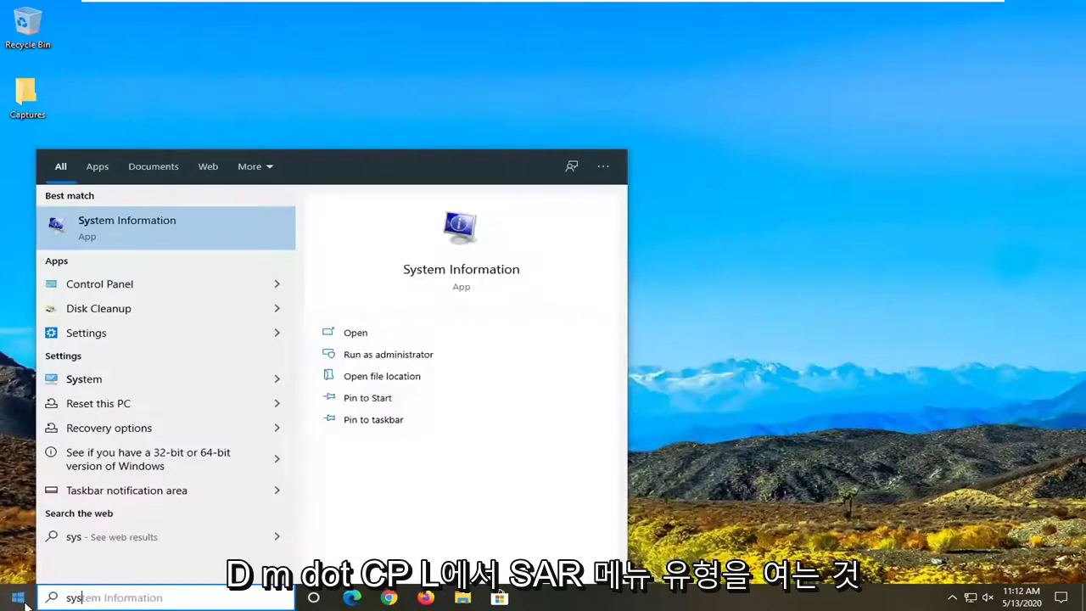
type("dm.cpl")
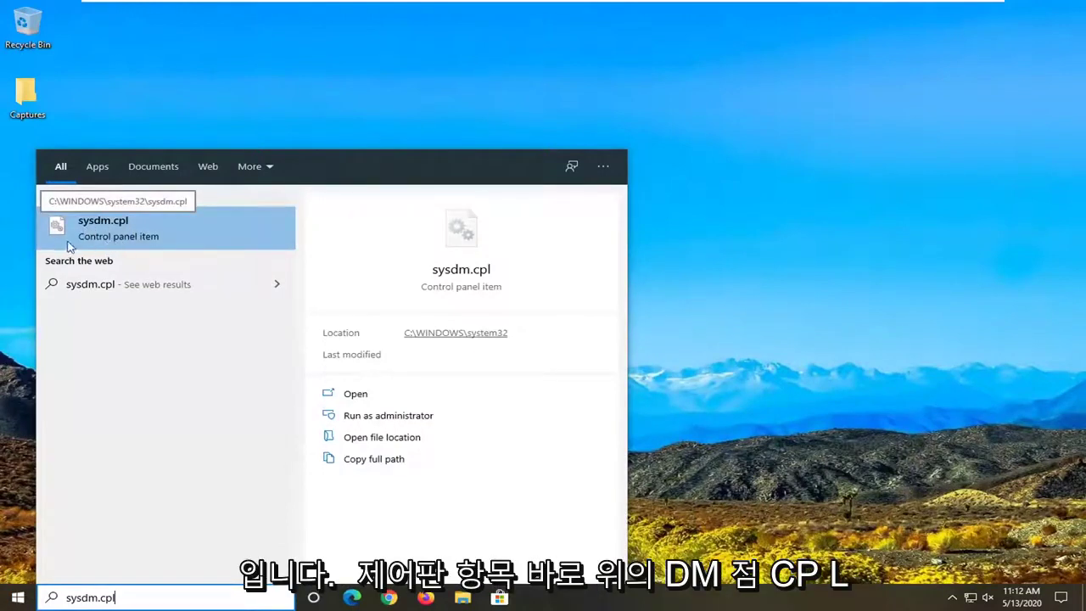
left_click(116, 241)
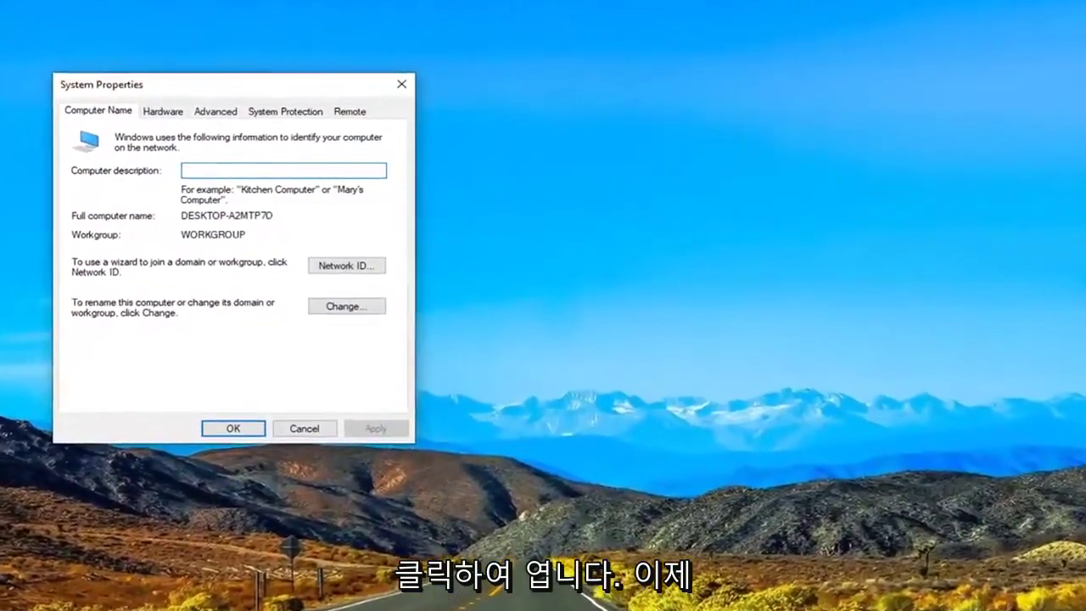
Step: On the Remote tab, enable 'Allow remote connections to this computer' with Network Level Authentication
left_click_drag(280, 85, 603, 97)
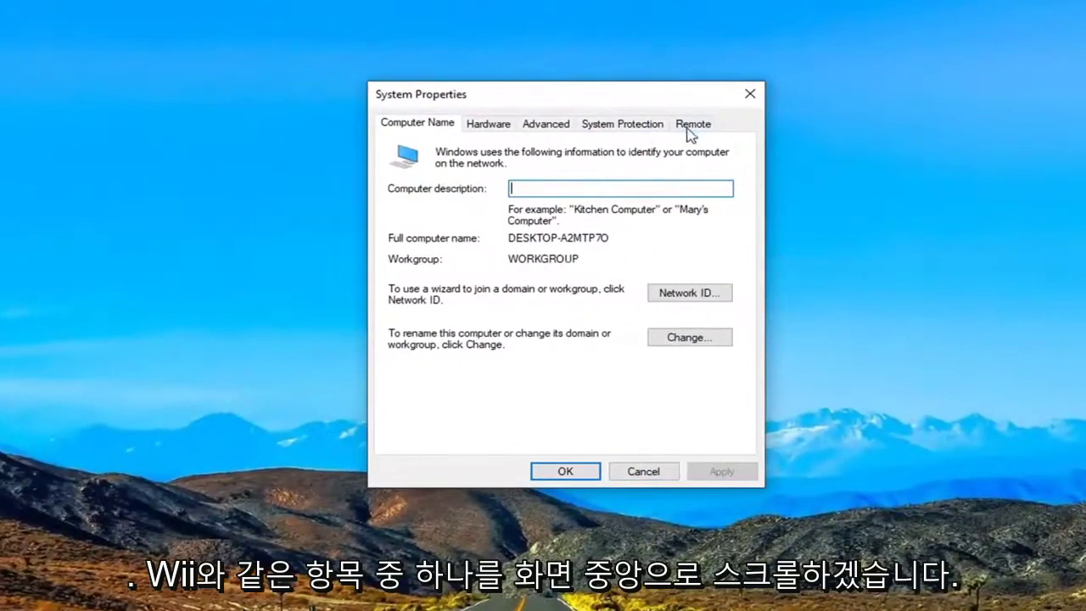
left_click(692, 127)
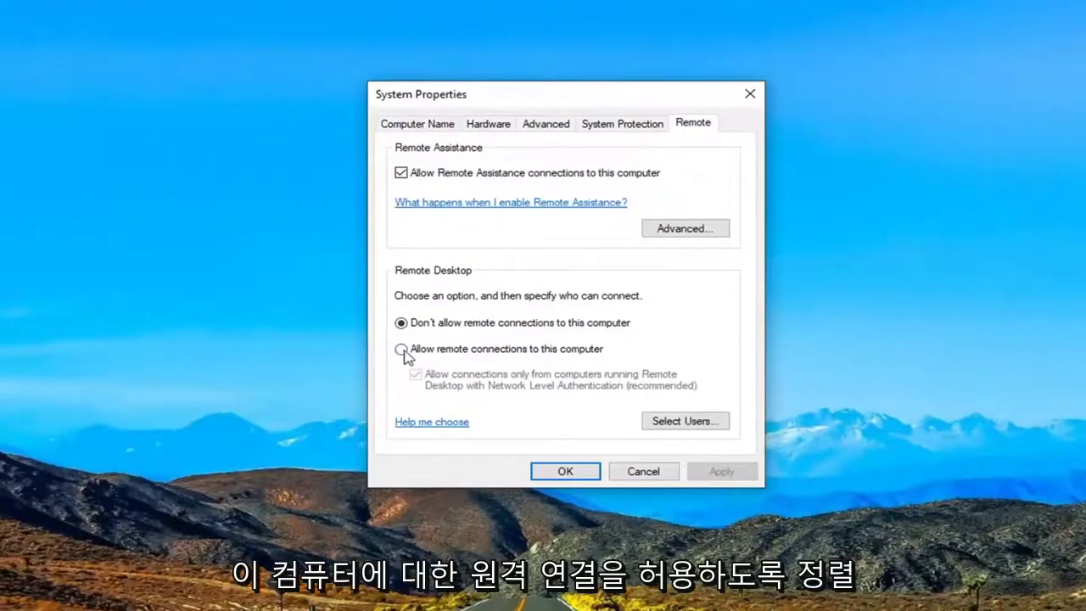
left_click(436, 353)
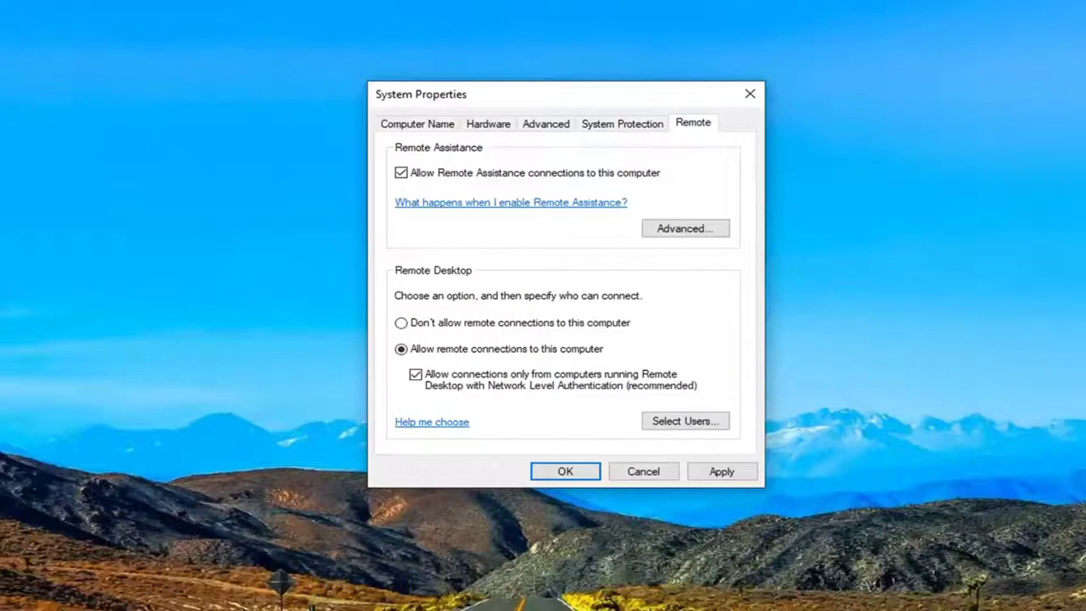
Step: Bring up the Remote Desktop Users dialog via Select Users... on the Remote tab
left_click(688, 424)
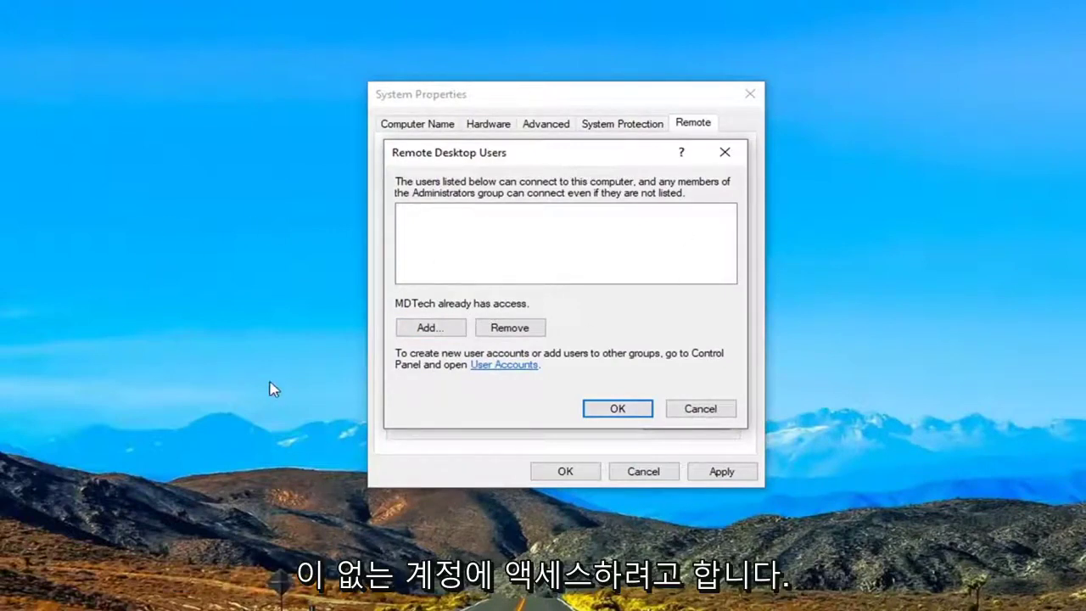
Step: Add the Everyone group, entering 'eve' and resolving it to Everyone with Check Names
left_click(428, 329)
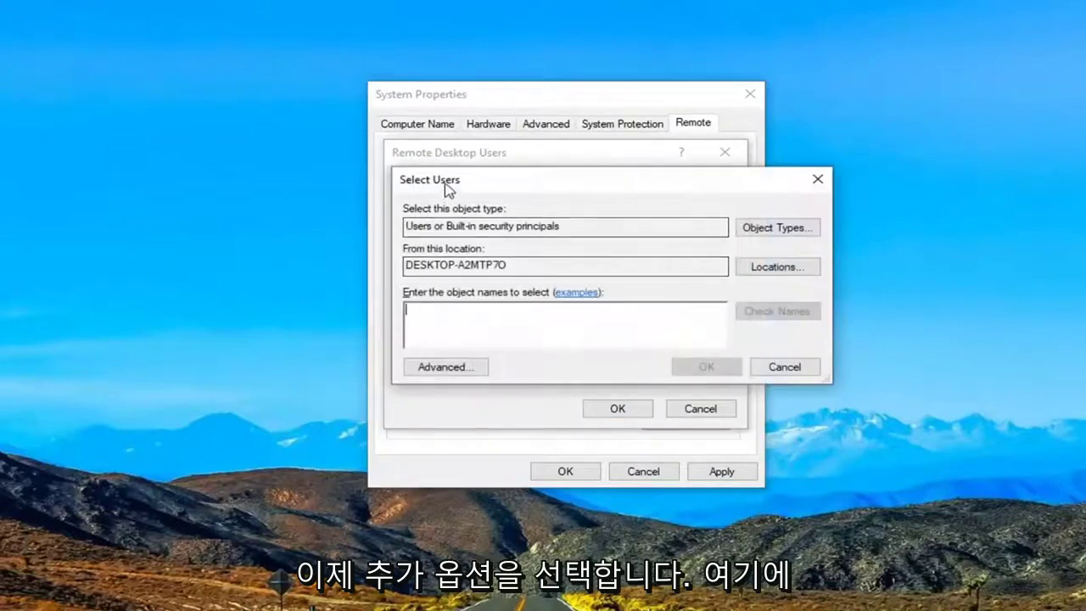
left_click_drag(447, 188, 406, 198)
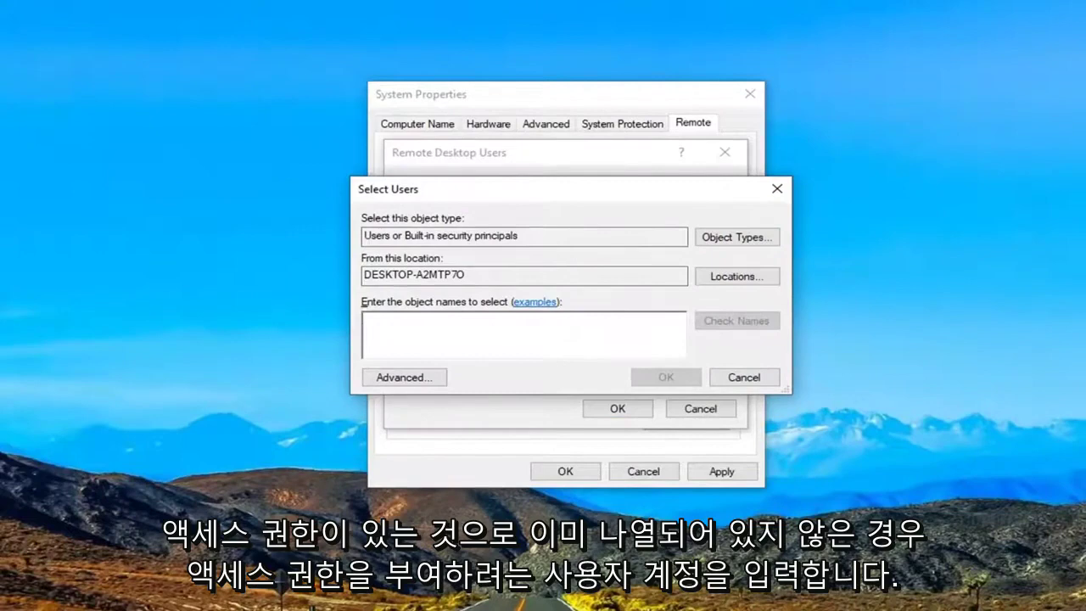
left_click_drag(574, 198, 561, 374)
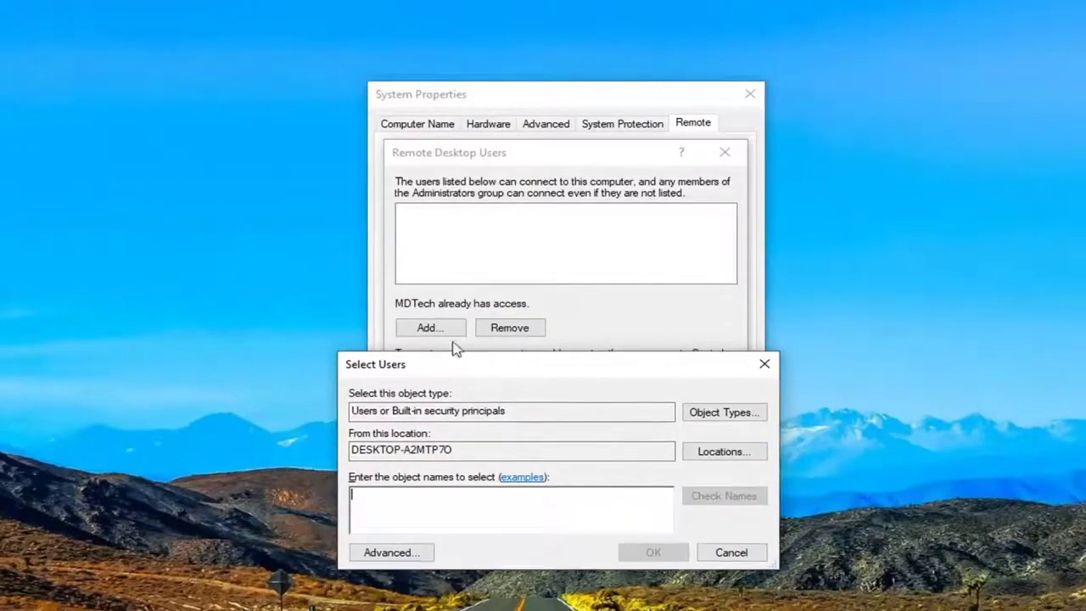
left_click_drag(481, 356, 495, 225)
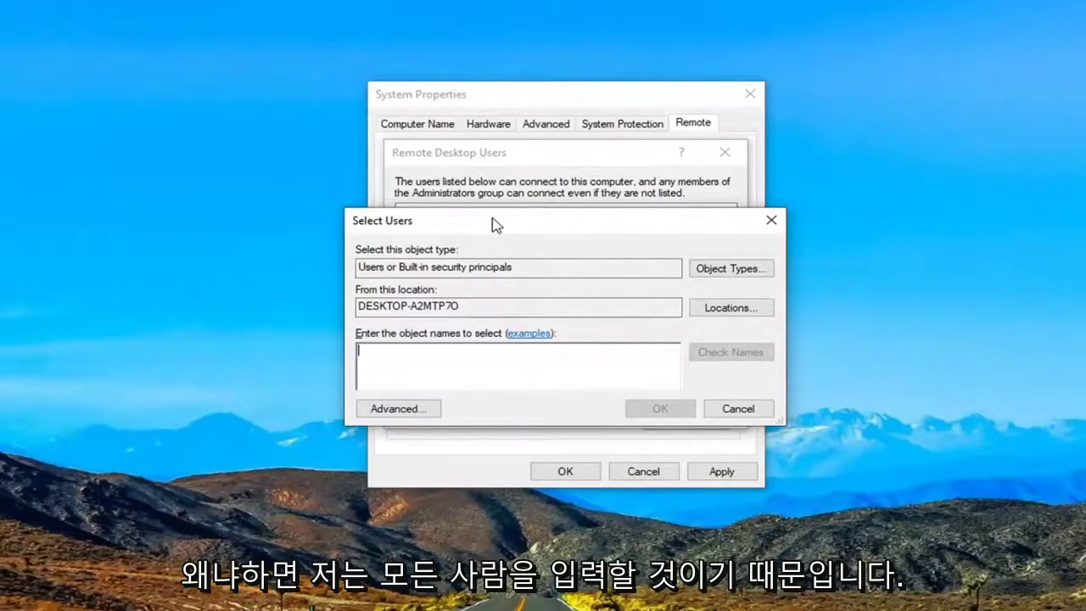
type("everyone")
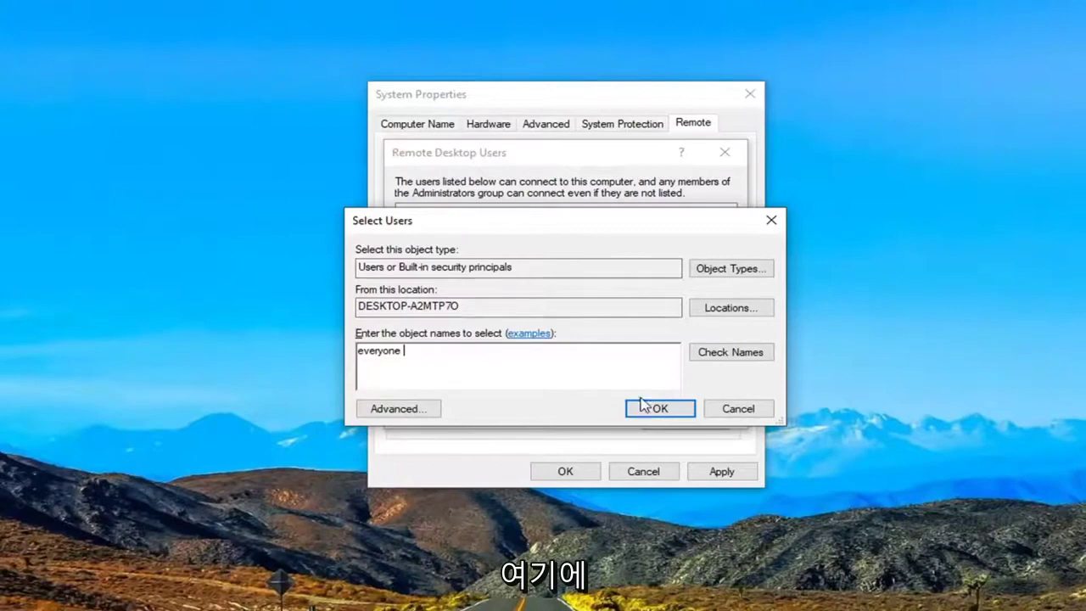
left_click(731, 361)
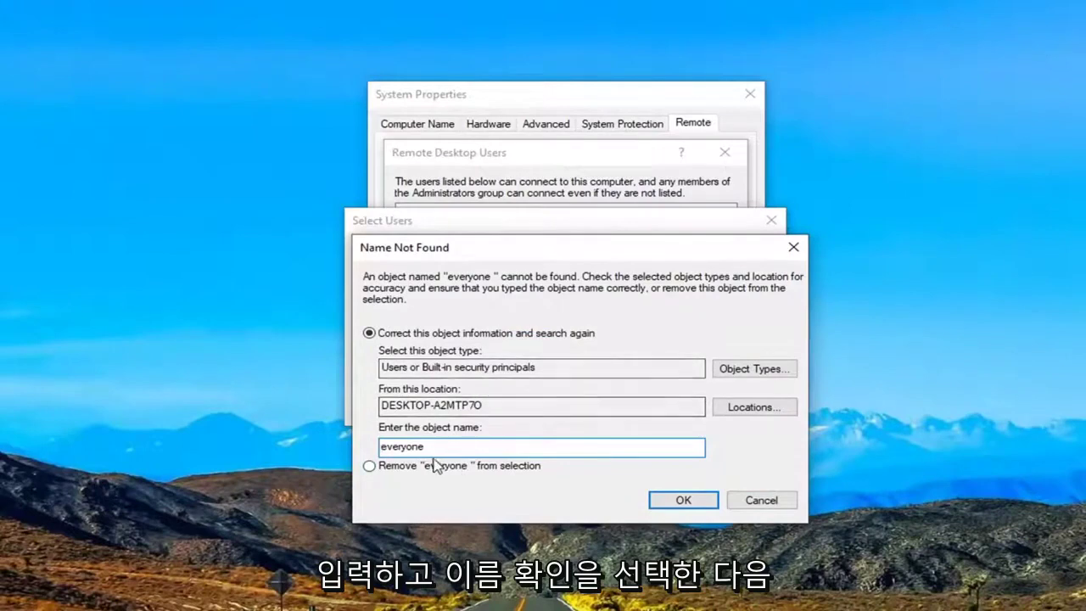
left_click(679, 500)
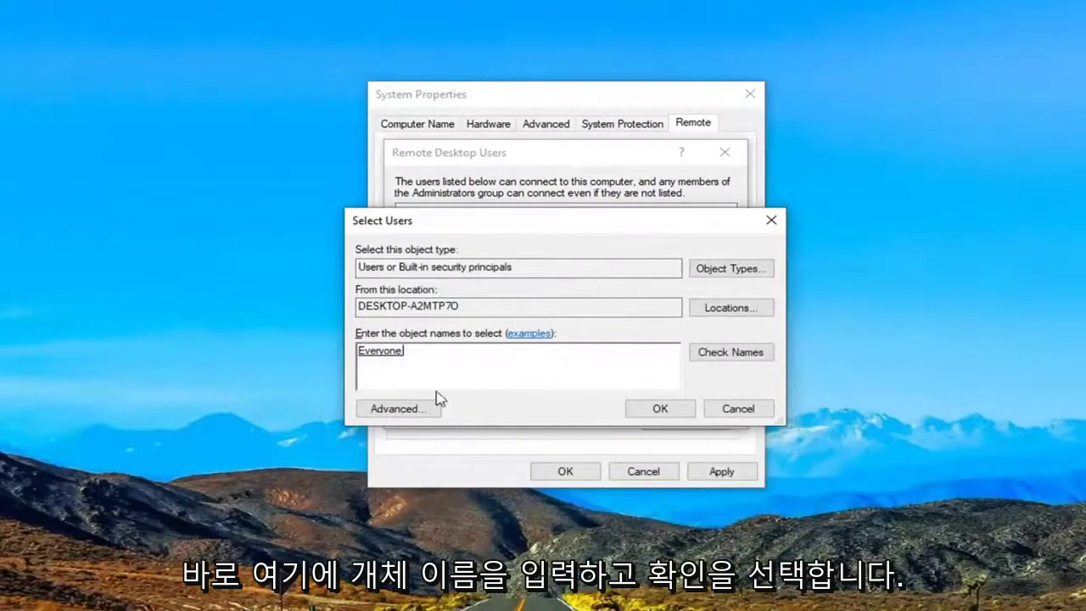
left_click(658, 410)
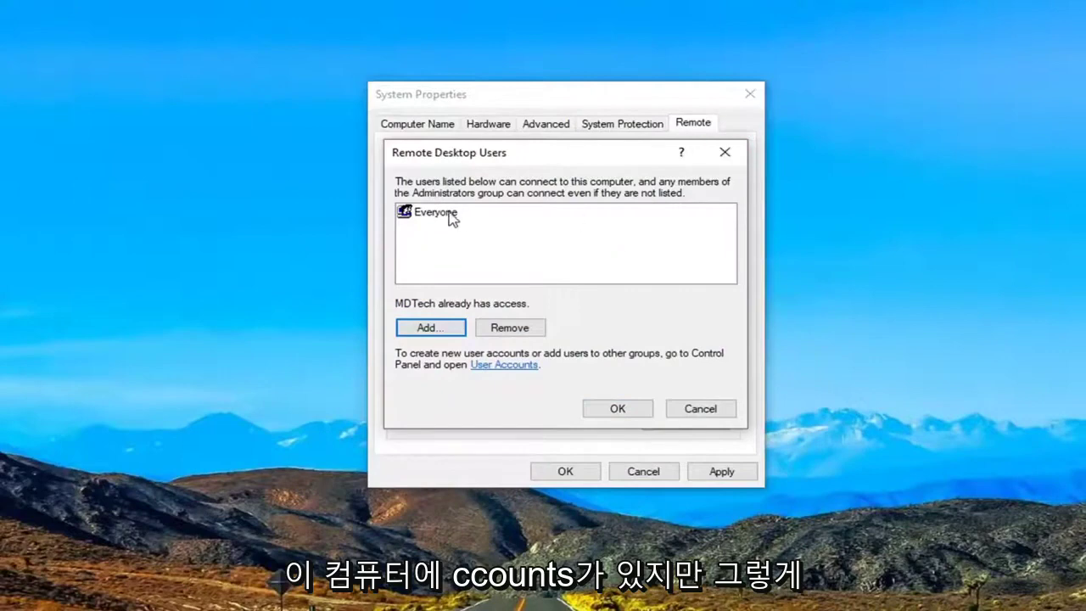
Step: Confirm the users list containing Everyone, then apply and OK System Properties
left_click(437, 214)
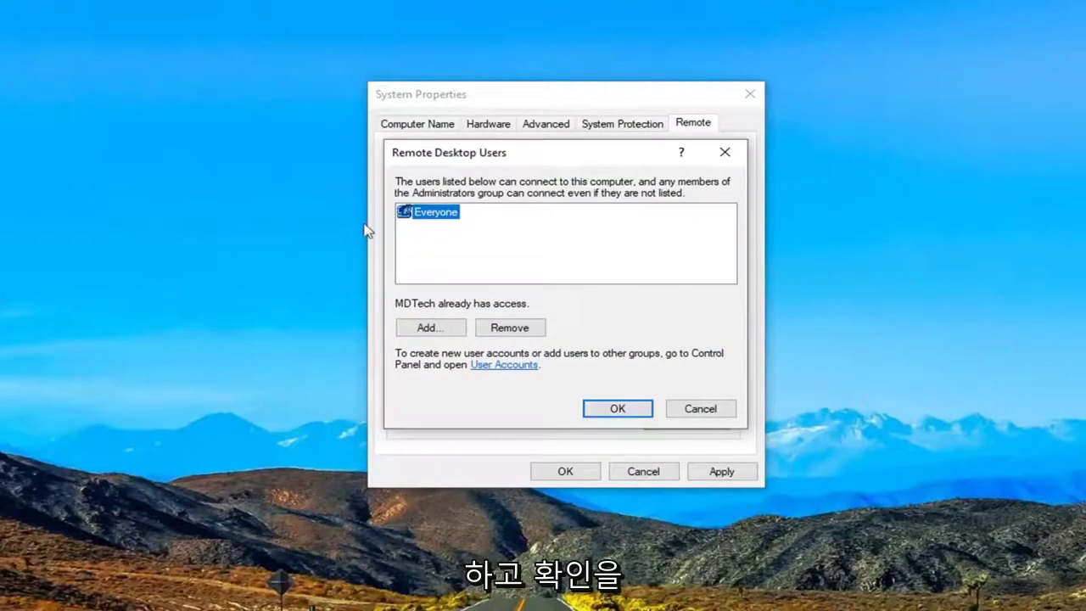
left_click(619, 412)
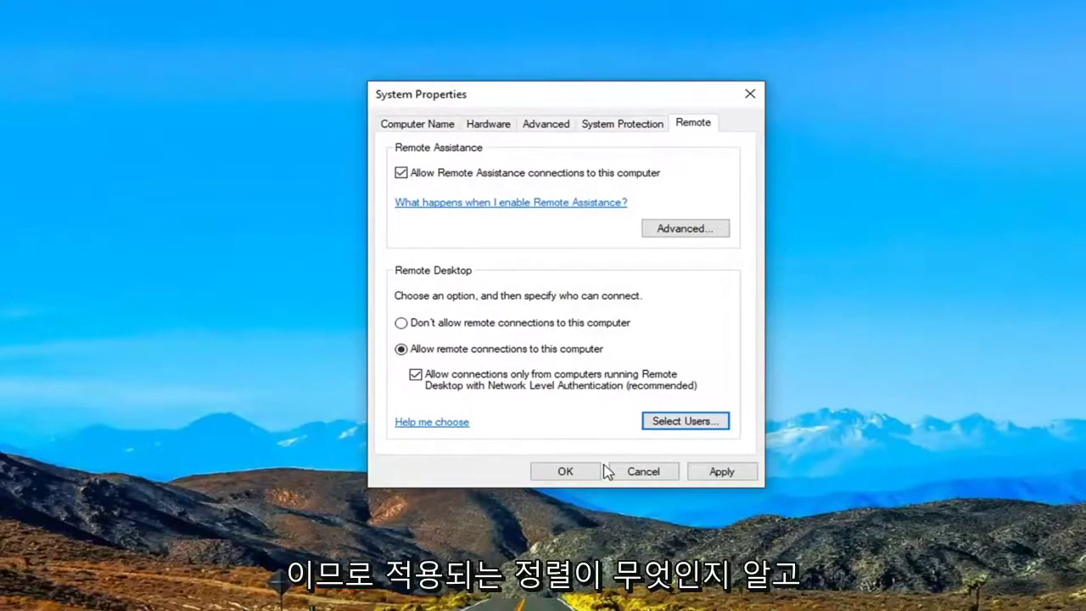
left_click(717, 474)
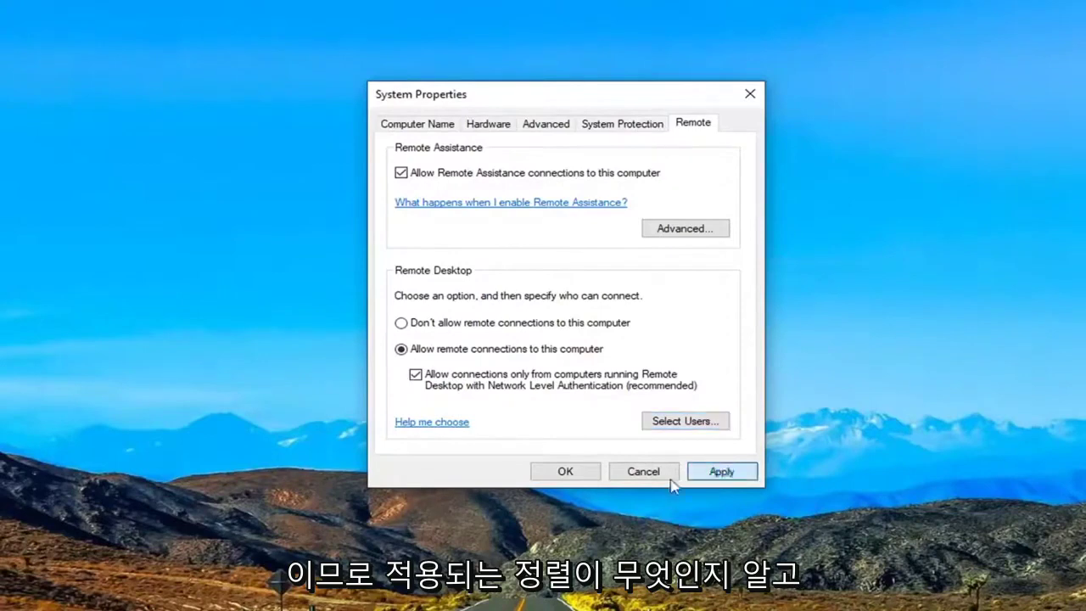
left_click(582, 477)
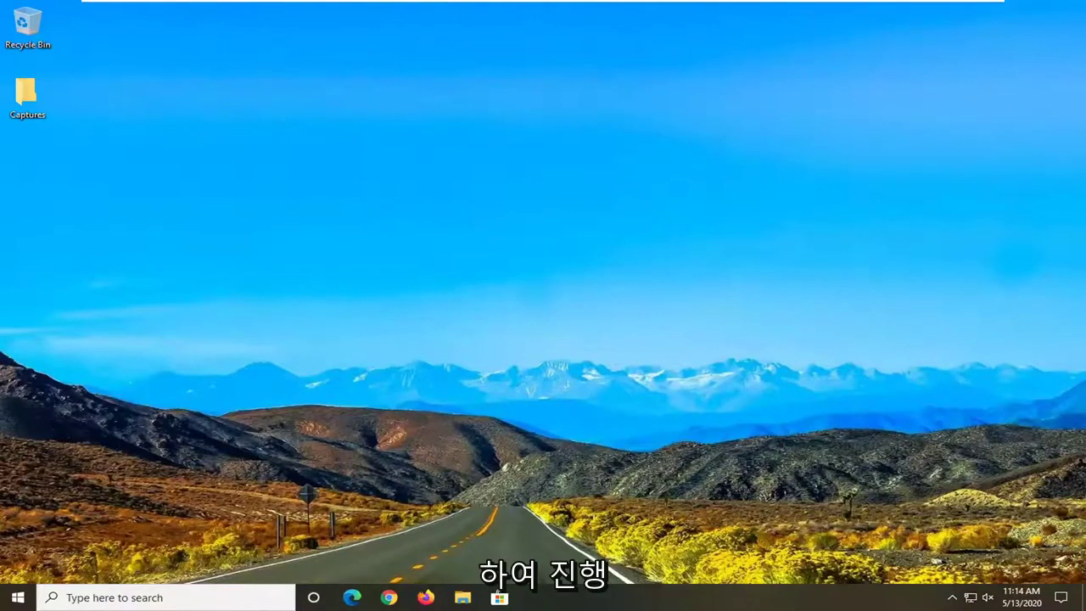
Step: Launch Command Prompt from a cmd search as administrator, approving the UAC prompt
left_click(17, 597)
type("cmd")
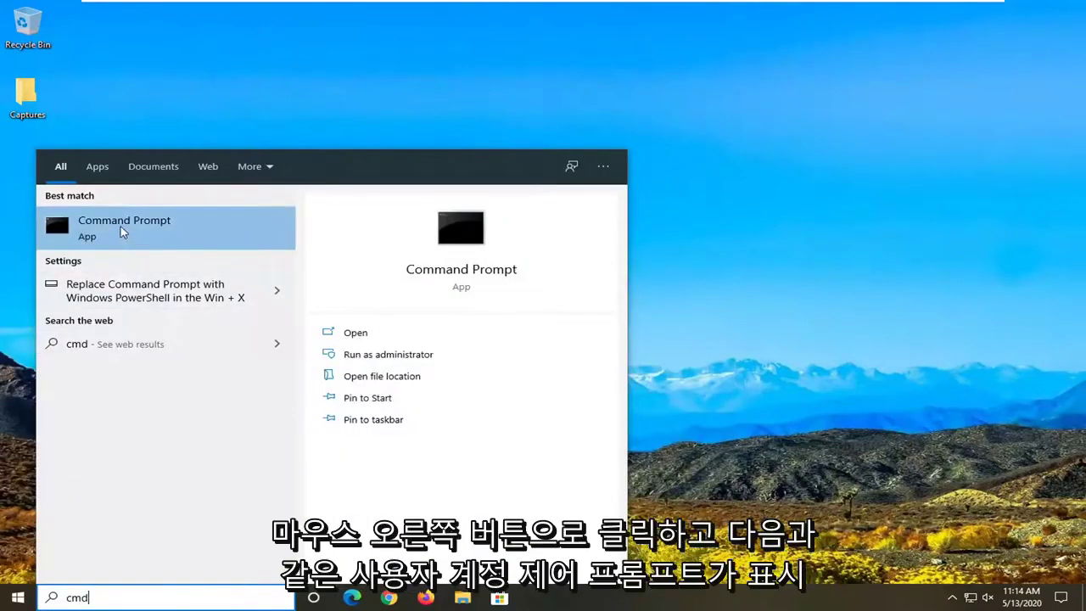
right_click(101, 228)
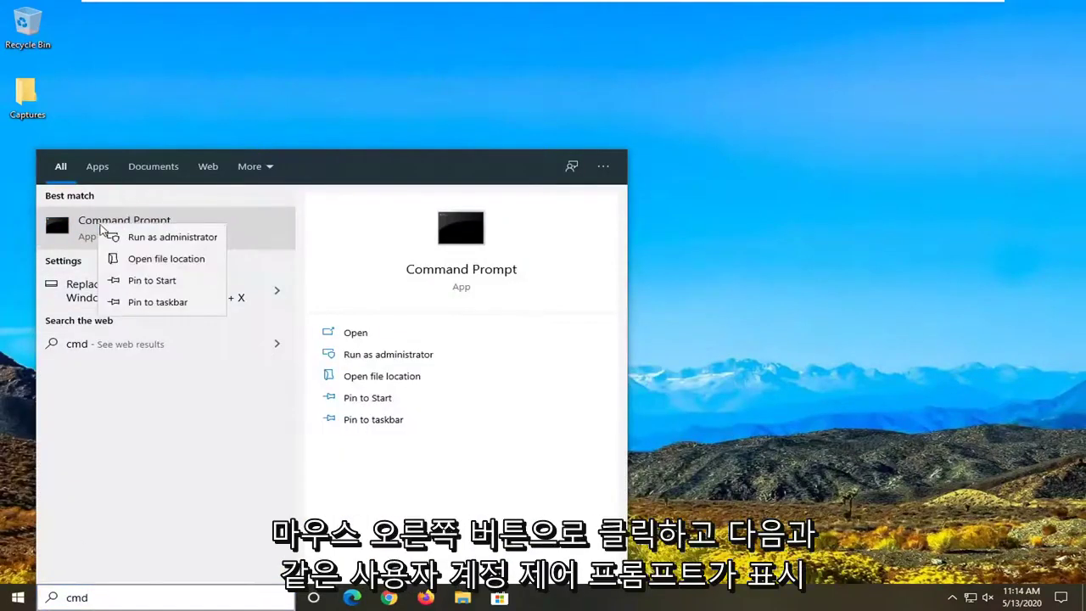
left_click(174, 237)
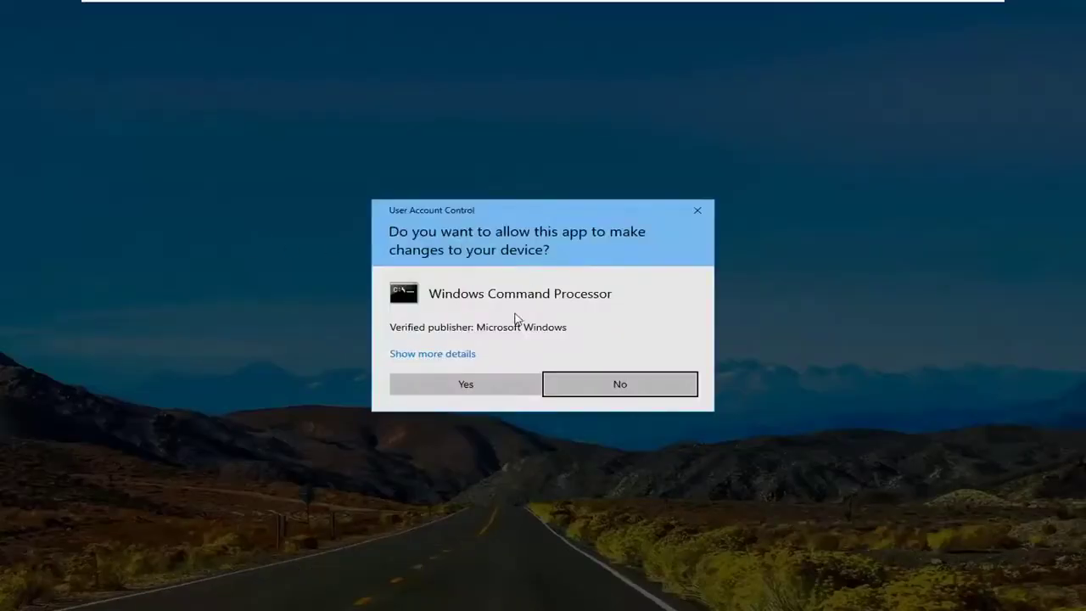
left_click(426, 375)
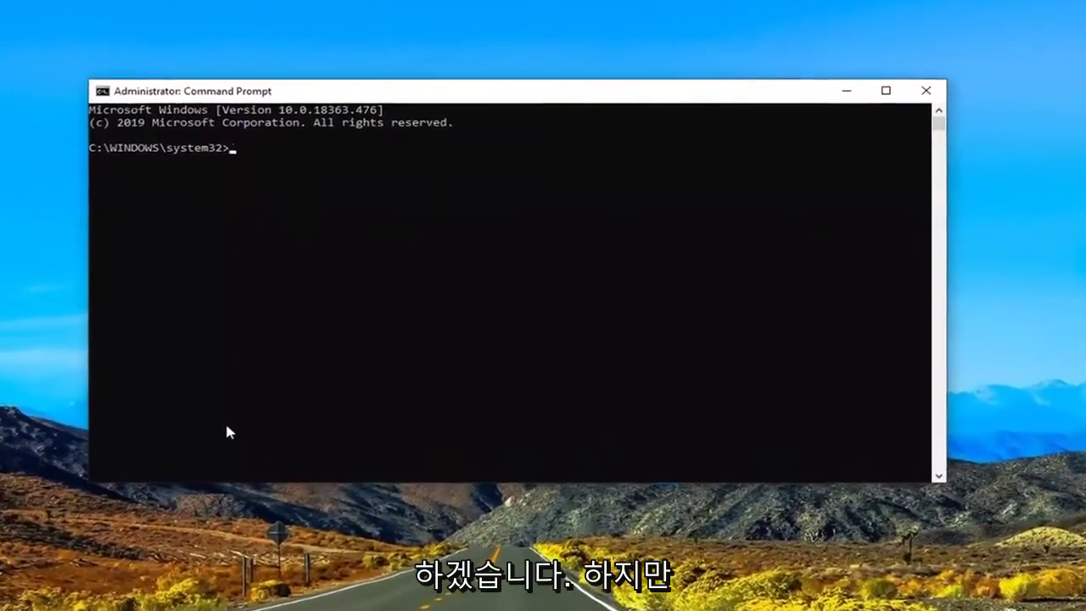
Step: Run ipconfig to list Ethernet0's IPv4 address, subnet mask and default gateway
type("ipconfig")
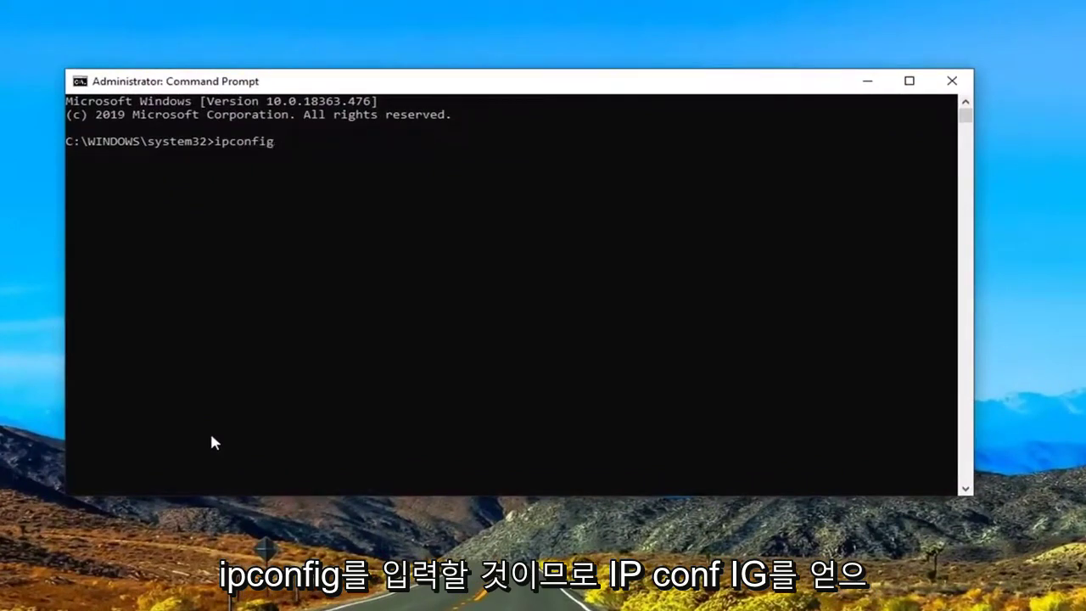
key("Return")
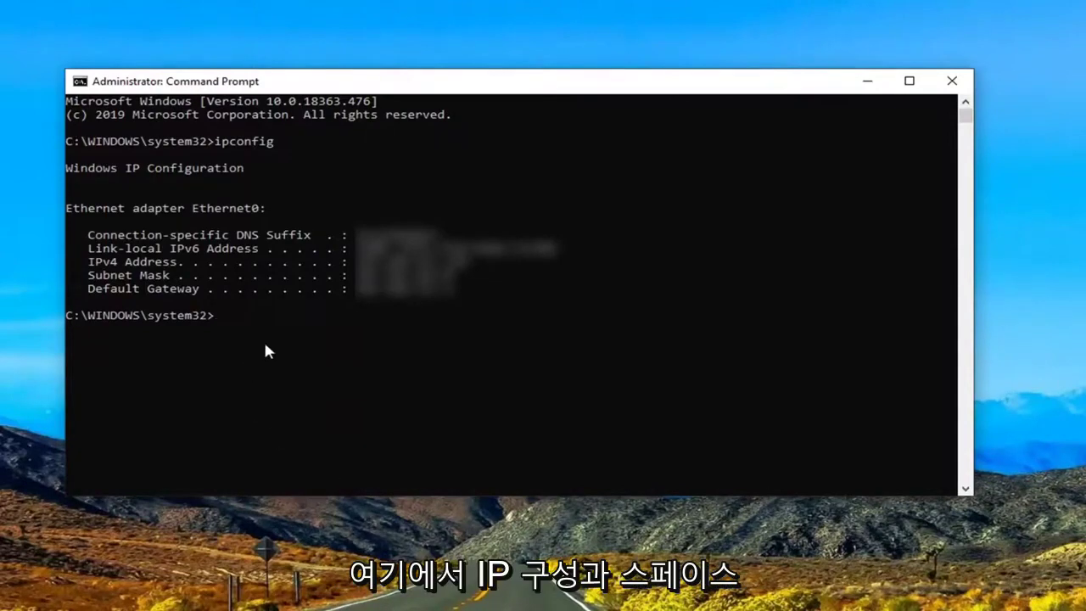
Step: Run ipconfig /flushdns to clear the DNS Resolver Cache
type("ipconfig ")
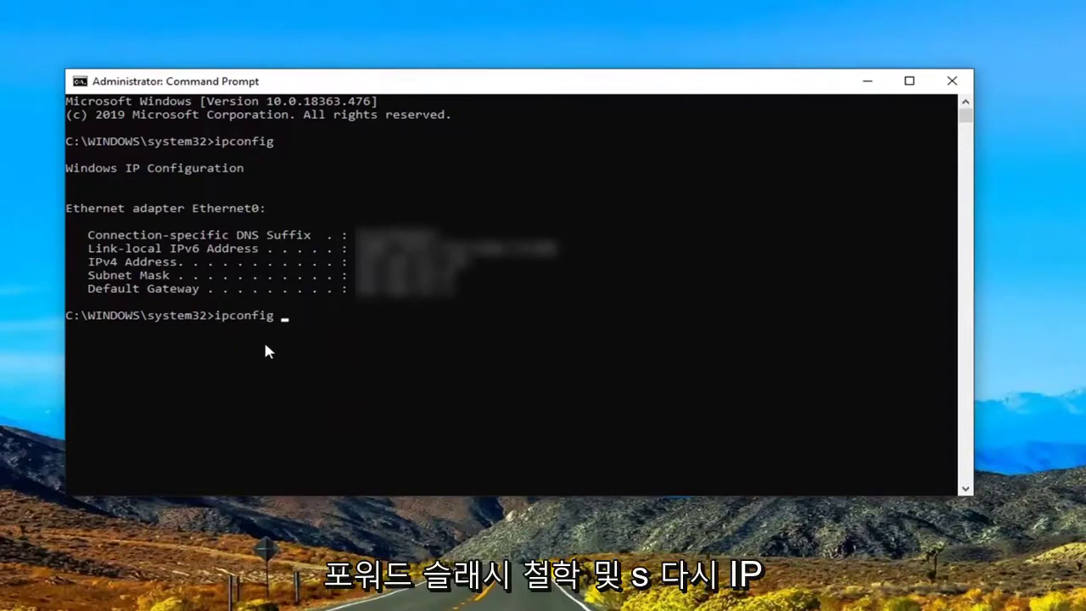
type("/flushdns")
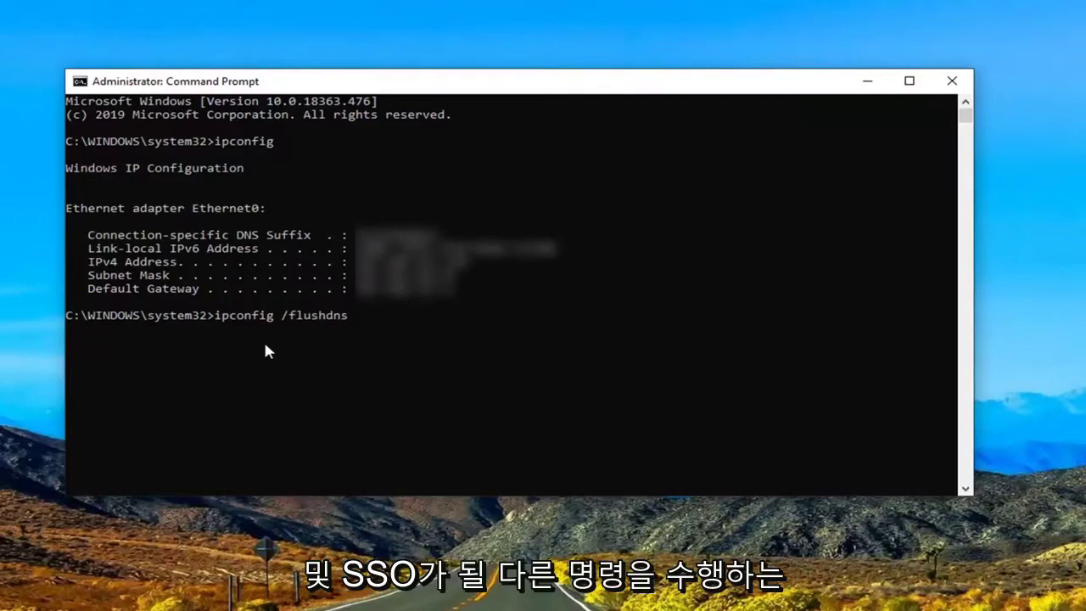
key("Return")
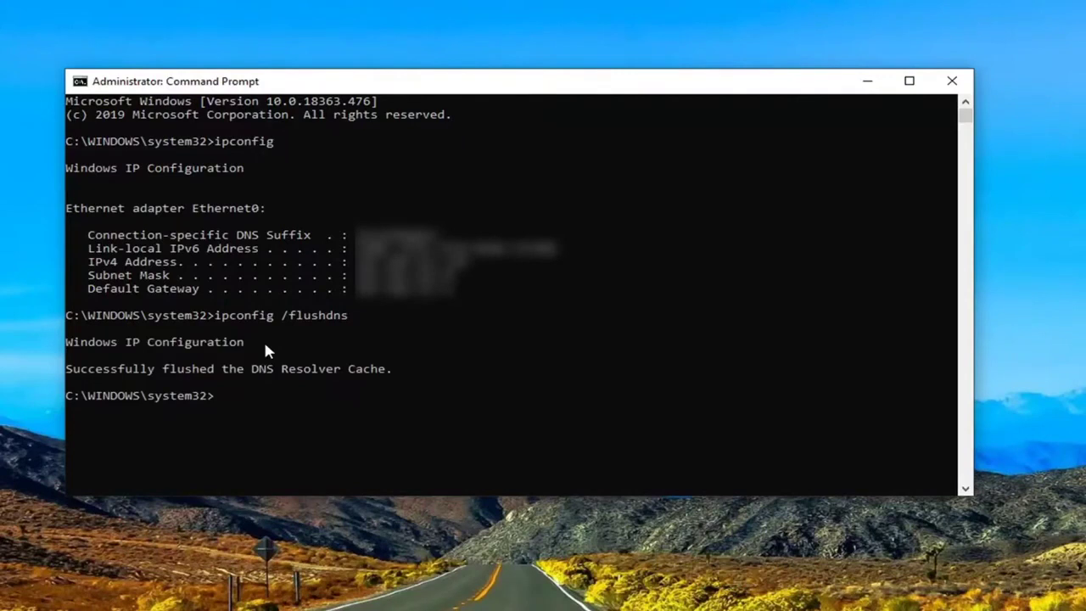